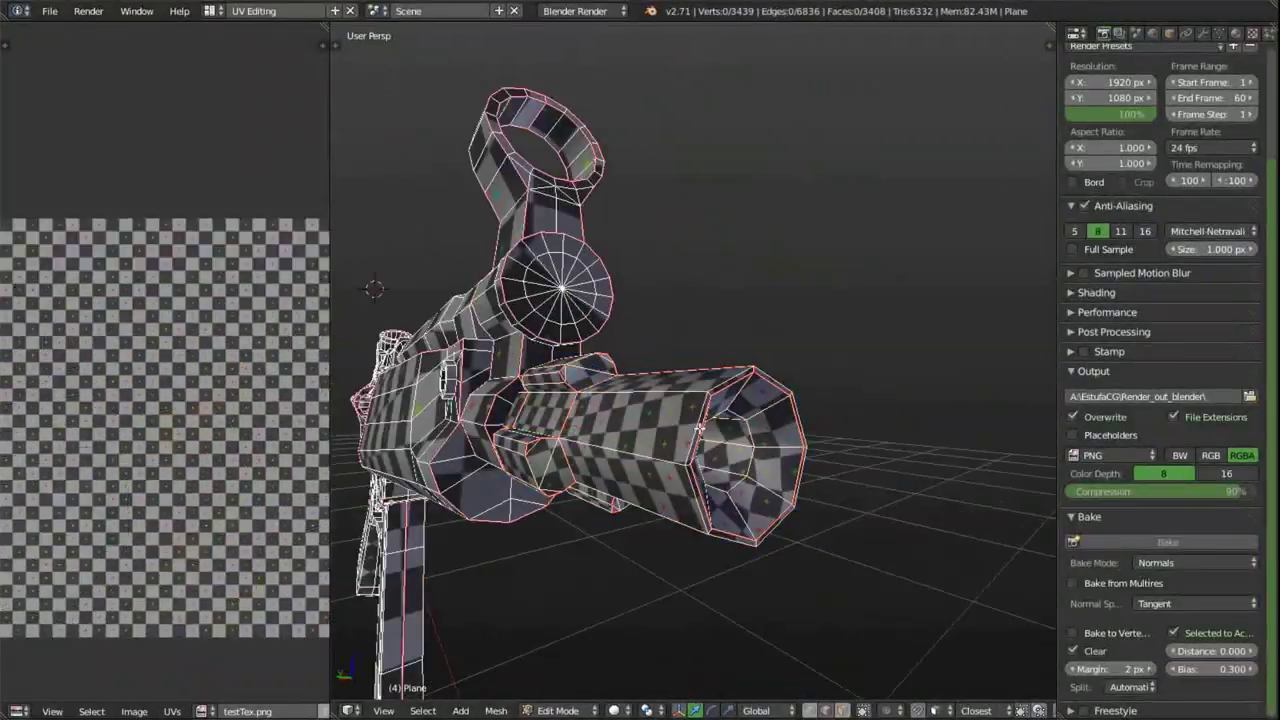
# Step: Maximize the UV/Image Editor to inspect the packed UV islands on the checker texture
pyautogui.hotkey('ctrl', 'Up')
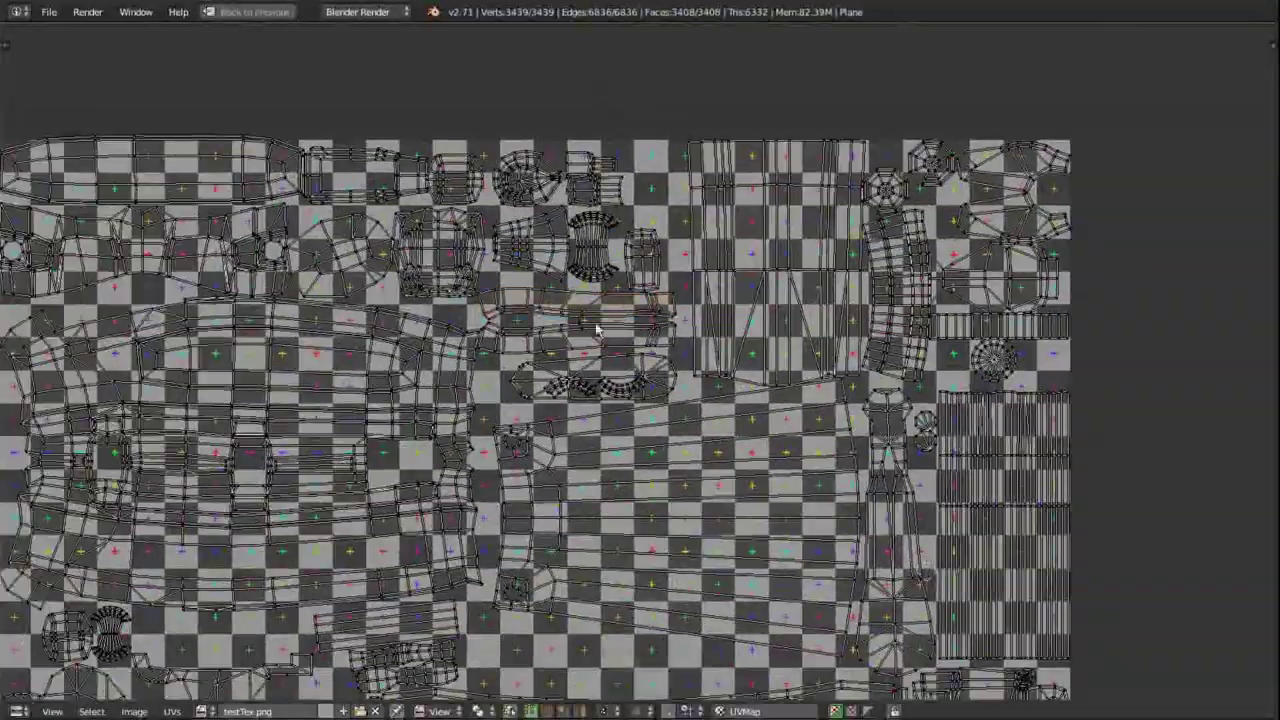
# Step: Restore the side-by-side UV Editing layout with the gun mesh and its packed UVs
pyautogui.hotkey('ctrl', 'Up')
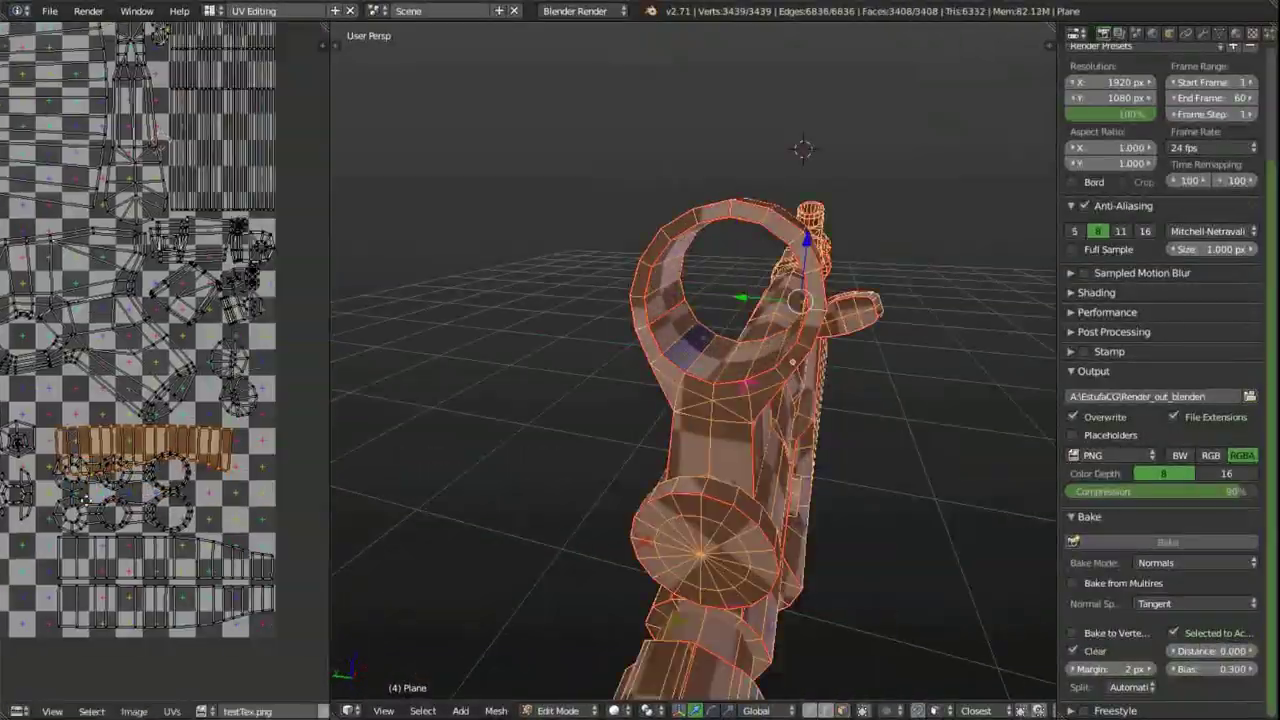